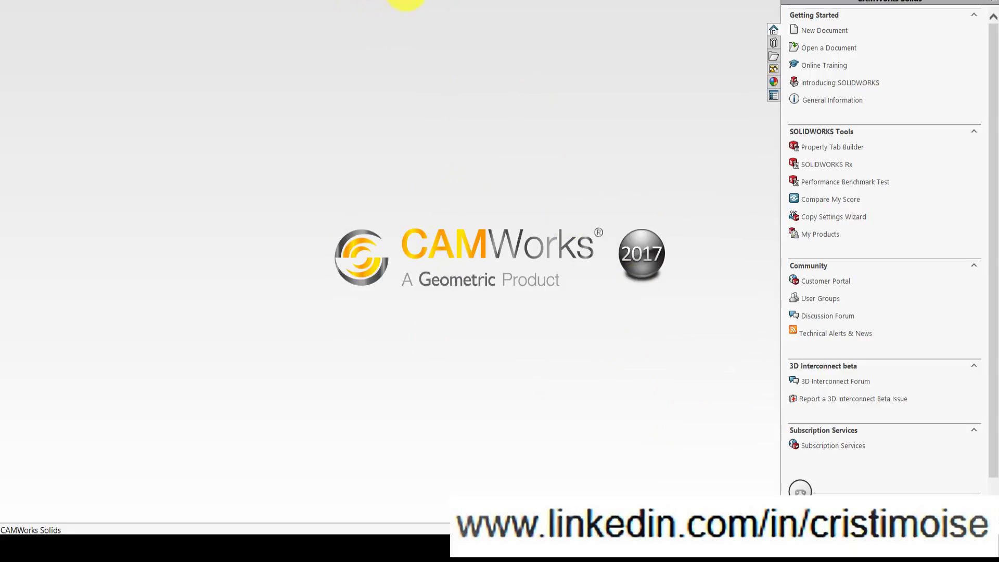
Step: Enable 3D Interconnect for Inventor/Catia V5/Creo/NX/Solid Edge imports in the system options
{"action": "left_click", "coordinate": [408, 0]}
{"action": "left_click", "coordinate": [430, 2]}
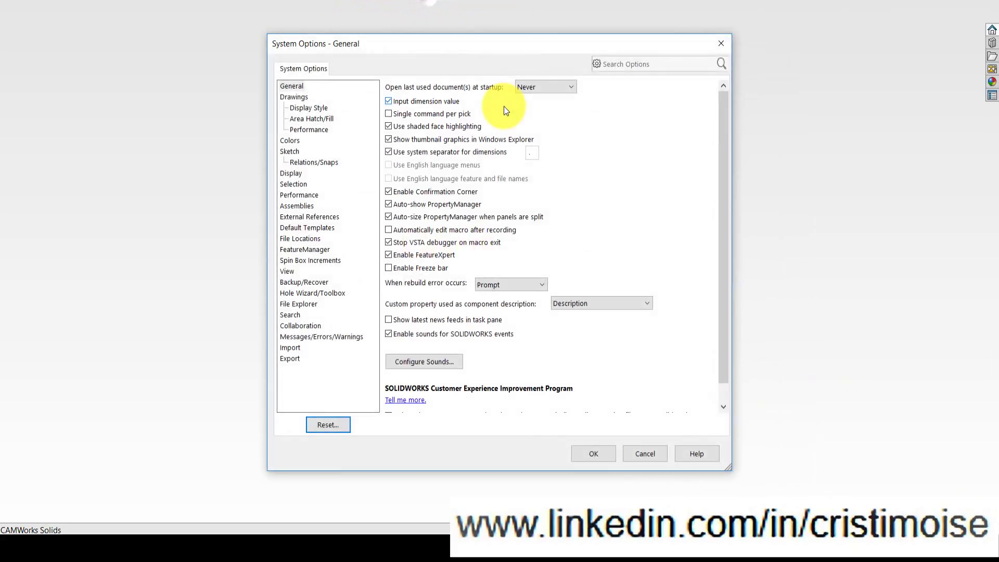
{"action": "left_click", "coordinate": [290, 348]}
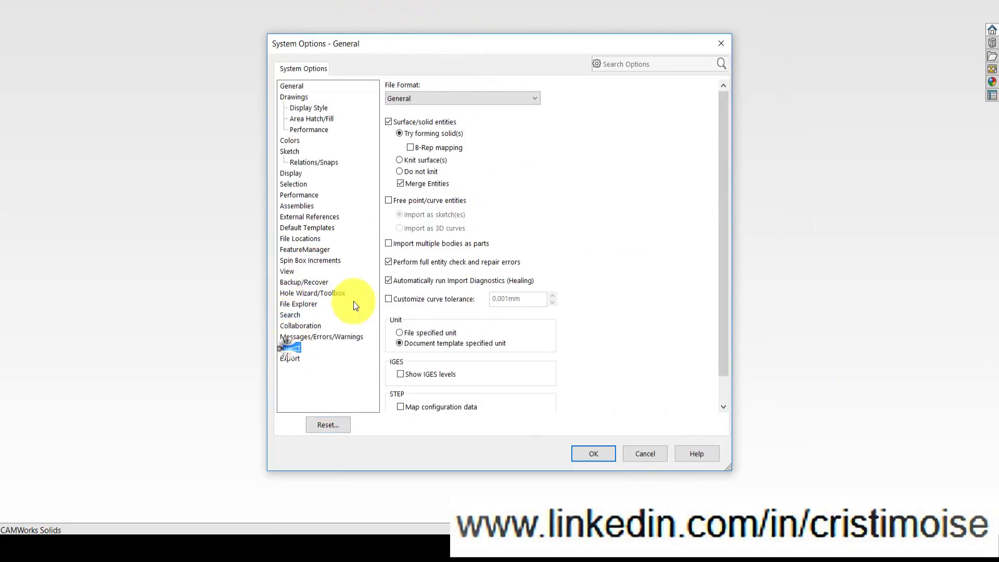
{"action": "left_click", "coordinate": [482, 99]}
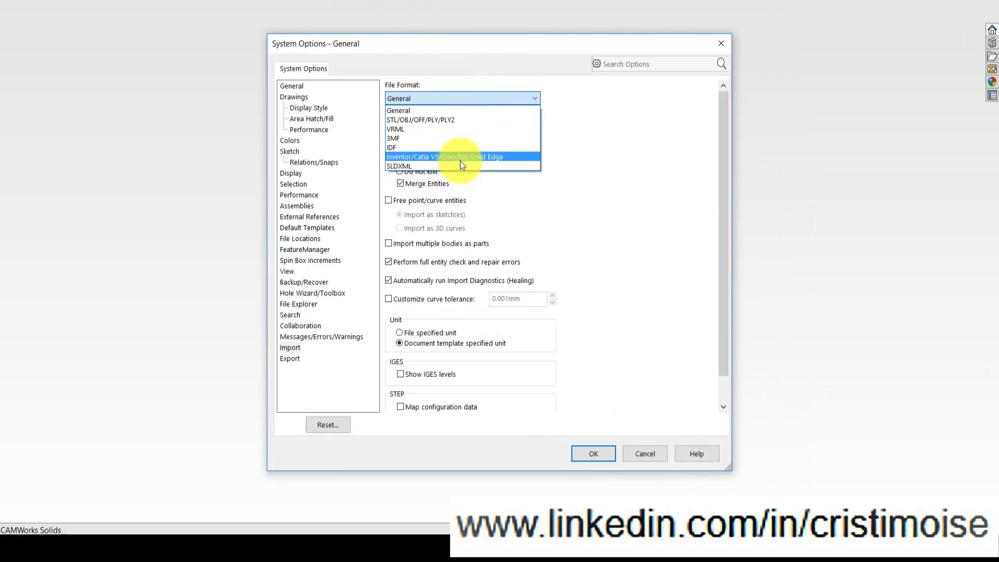
{"action": "left_click", "coordinate": [494, 157]}
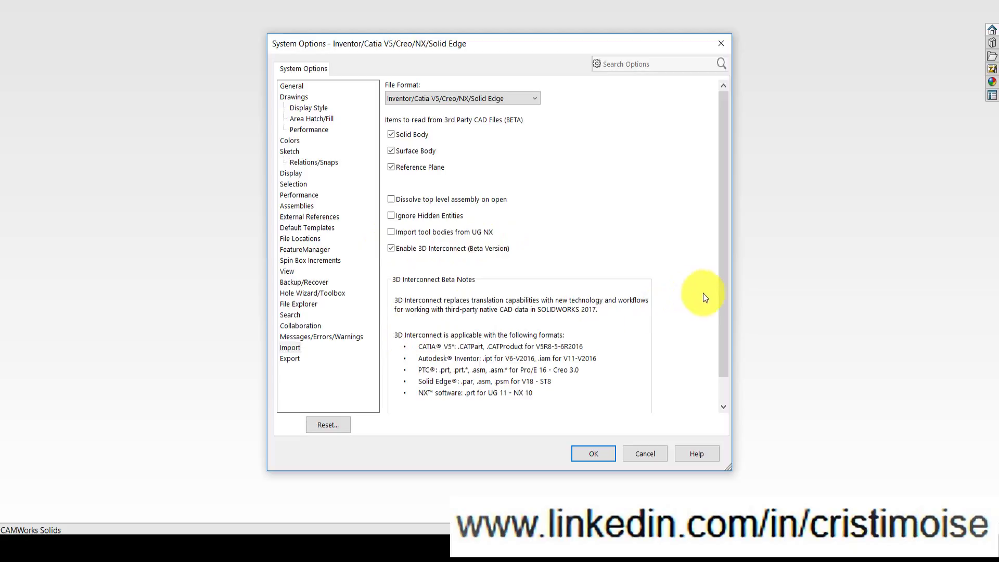
{"action": "left_click_drag", "start_coordinate": [720, 298], "coordinate": [710, 338]}
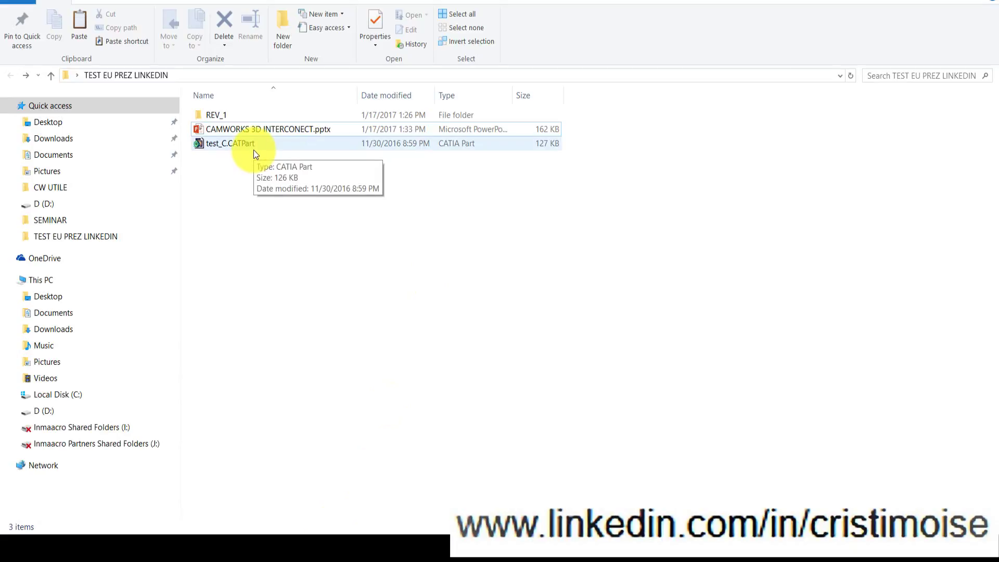
Step: Drag test_C.CATPart from File Explorer into CAMWorks Solids to open it
{"action": "key", "text": "super+Down"}
{"action": "left_click_drag", "start_coordinate": [413, 171], "coordinate": [133, 196]}
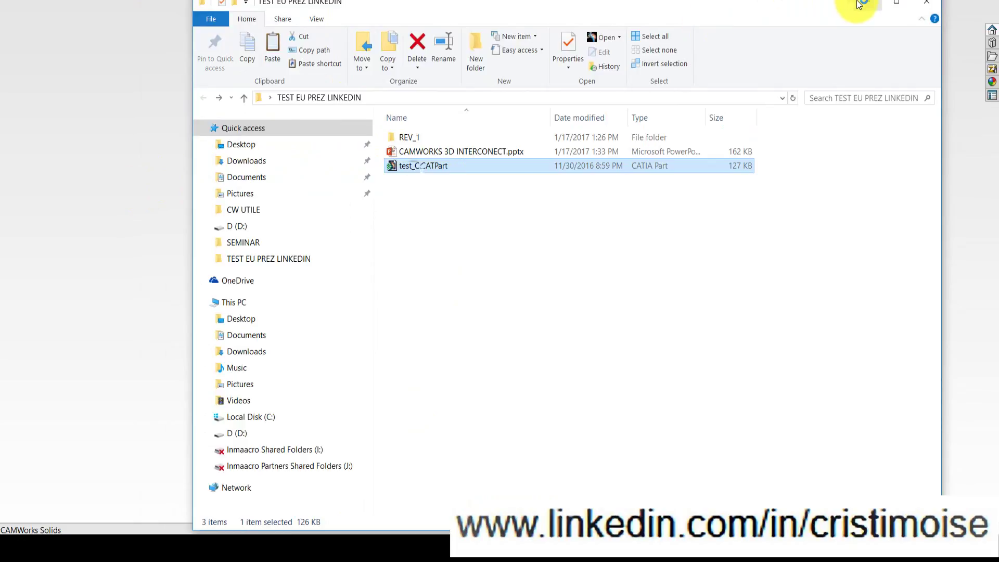
{"action": "left_click", "coordinate": [859, 5]}
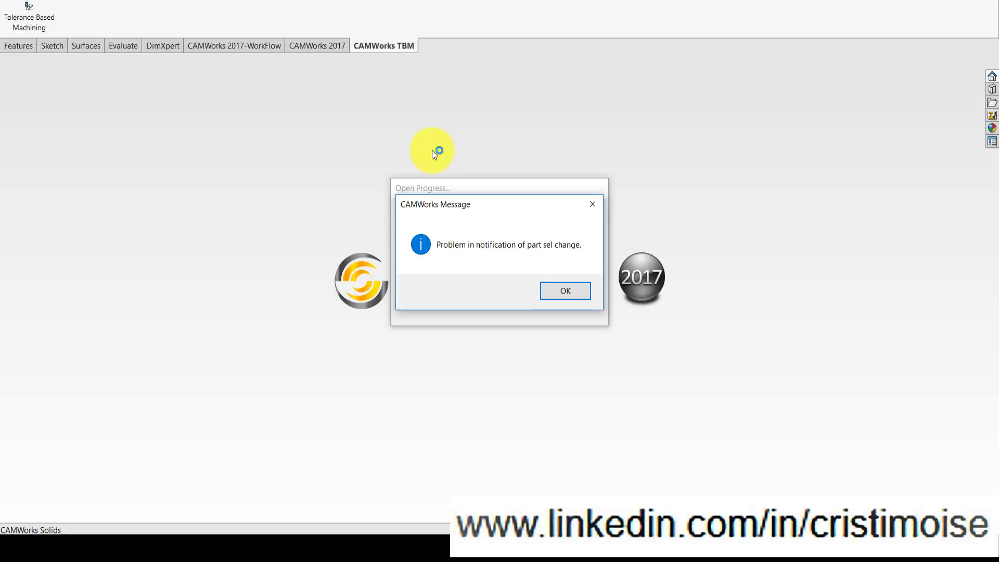
Step: Dismiss the part notification, decline Import Diagnostics, and lay the test_C part flat
{"action": "left_click", "coordinate": [558, 289]}
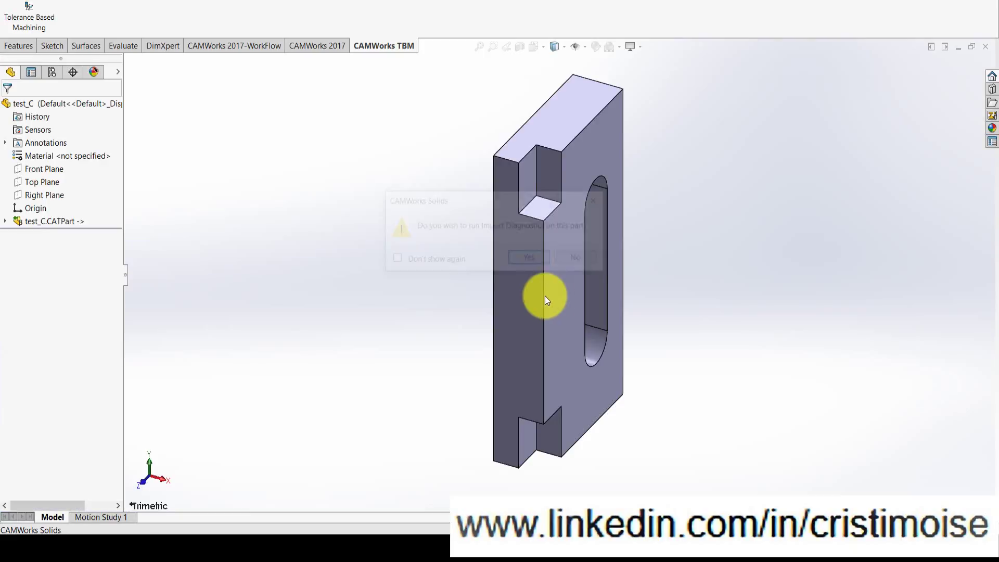
{"action": "left_click", "coordinate": [579, 260]}
{"action": "middle_click_drag", "start_coordinate": [470, 396], "coordinate": [507, 250]}
Step: Show the CAMWorks 2017-WorkFlow commands, widen the feature tree, and begin saving the part
{"action": "left_click", "coordinate": [319, 46]}
{"action": "left_click", "coordinate": [247, 45]}
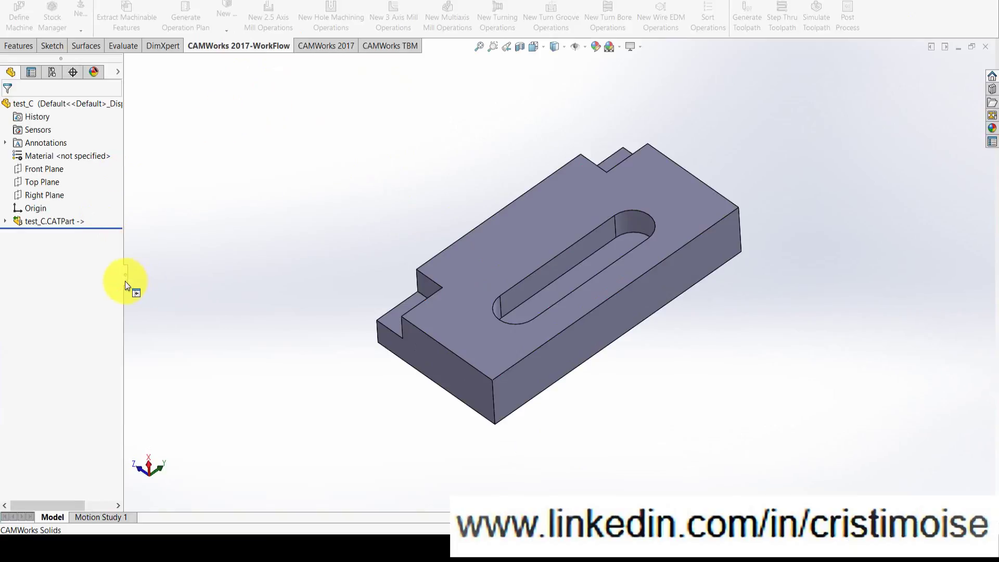
{"action": "left_click_drag", "start_coordinate": [125, 281], "coordinate": [194, 280]}
{"action": "key", "text": "alt+f"}
Step: Save the part as test_C.SLDPRT in Desktop > TEST EU PREZ LINKEDIN and close it
{"action": "left_click", "coordinate": [139, 325]}
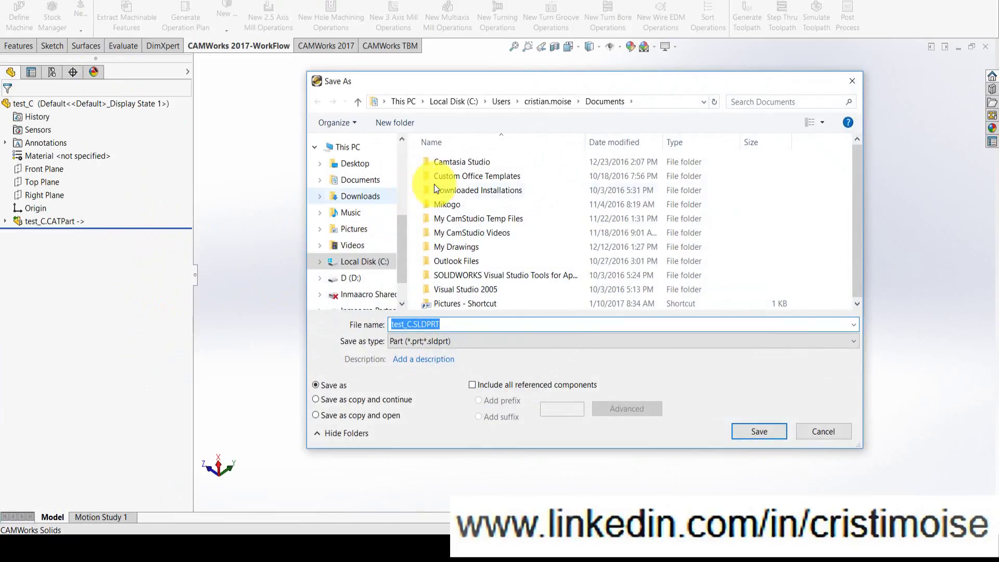
{"action": "left_click", "coordinate": [451, 181]}
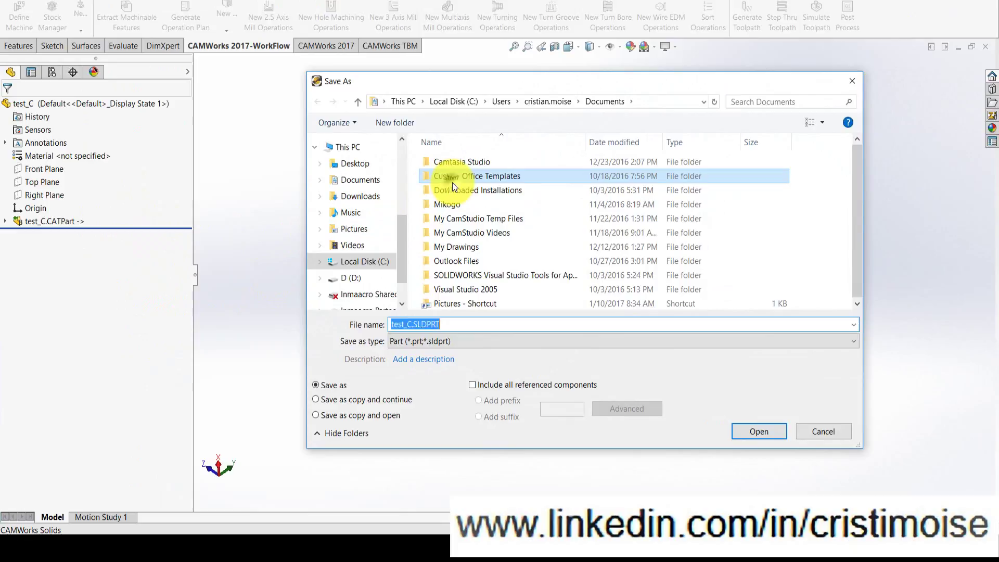
{"action": "left_click", "coordinate": [358, 163]}
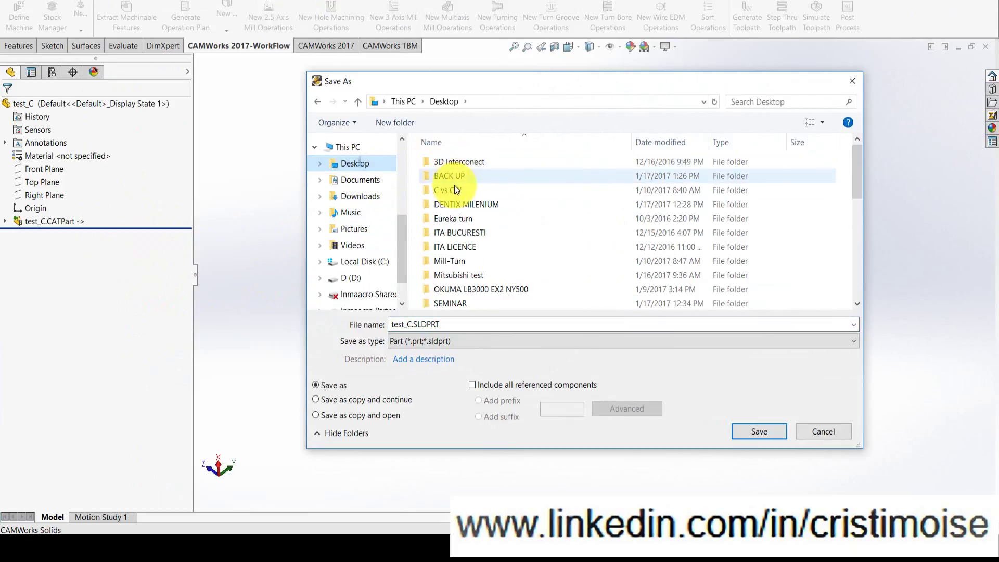
{"action": "left_click", "coordinate": [456, 218]}
{"action": "scroll", "coordinate": [461, 239], "scroll_direction": "down", "scroll_amount": 3}
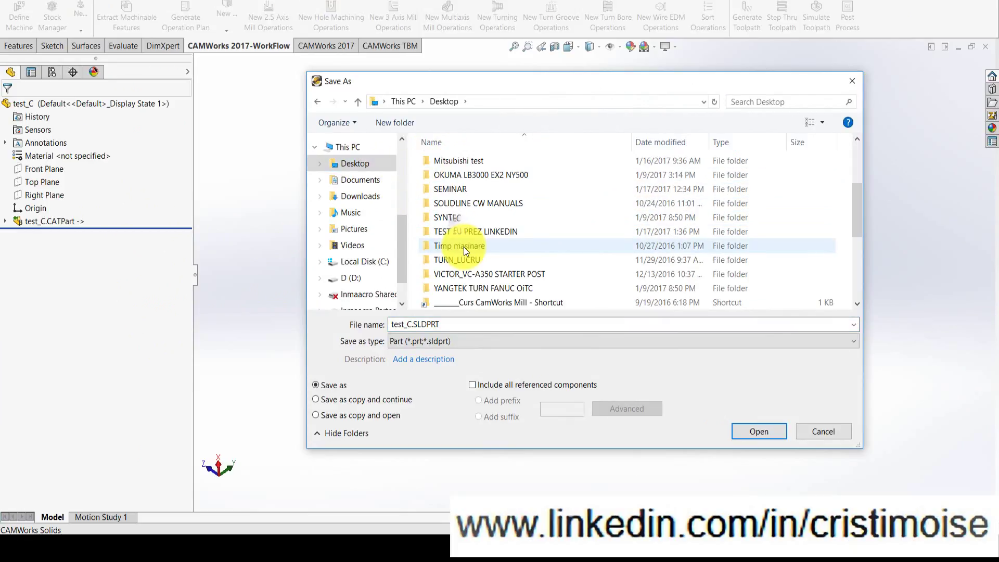
{"action": "left_click", "coordinate": [479, 226]}
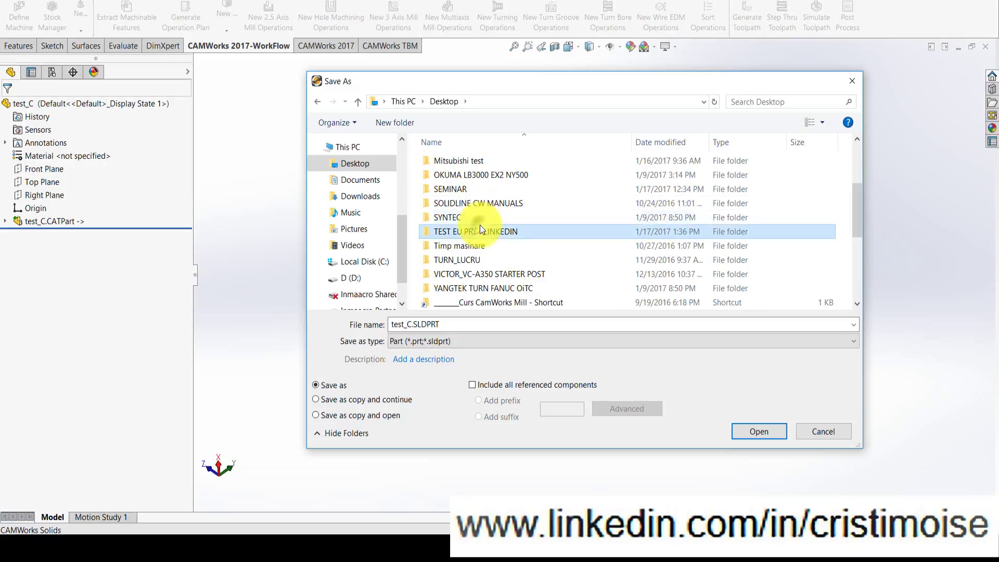
{"action": "double_click", "coordinate": [481, 228]}
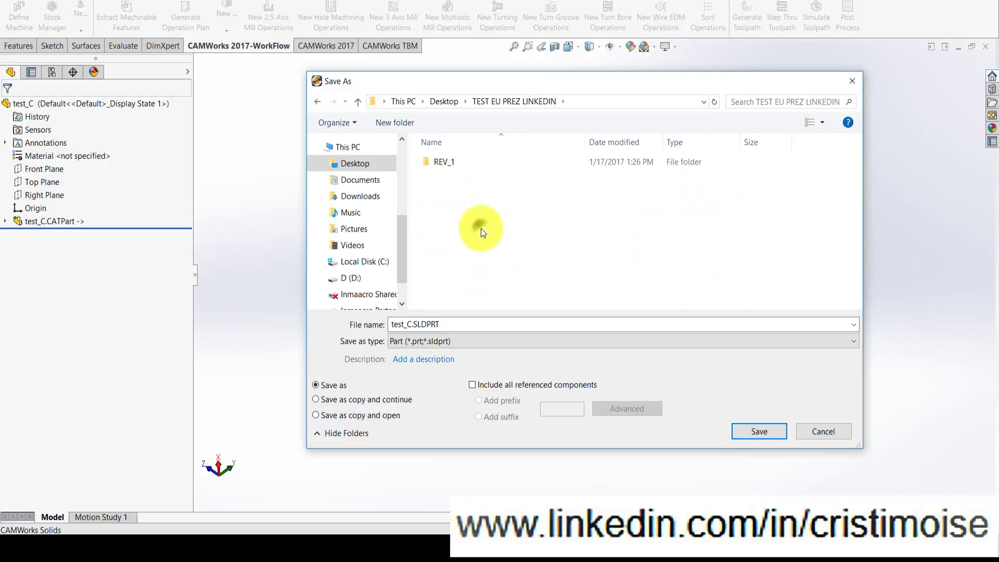
{"action": "left_click", "coordinate": [759, 431]}
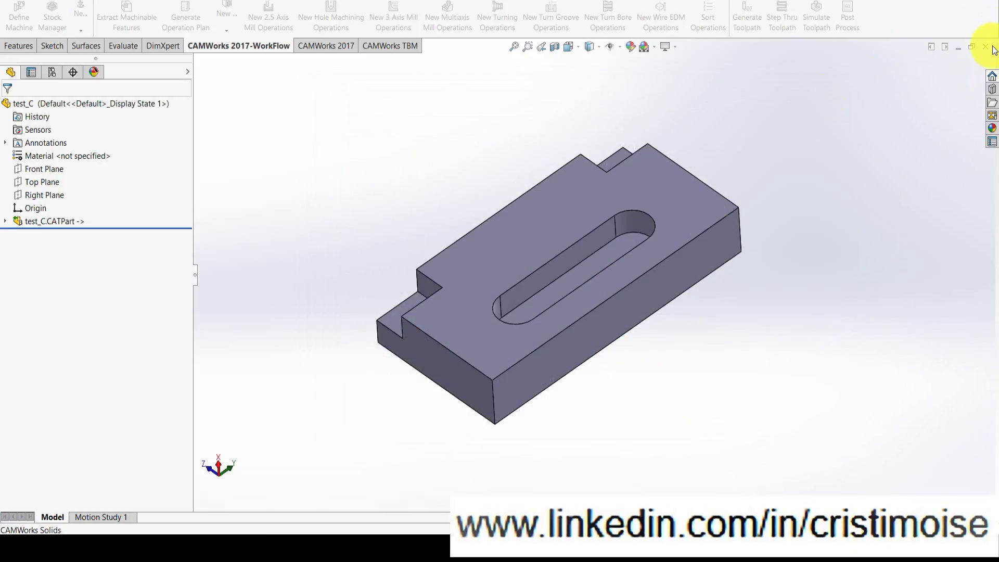
{"action": "left_click", "coordinate": [985, 47]}
Step: Reopen test_C and show its NC Manager tree with Mill - Metric machine and 6061-T6 stock
{"action": "left_click", "coordinate": [326, 531]}
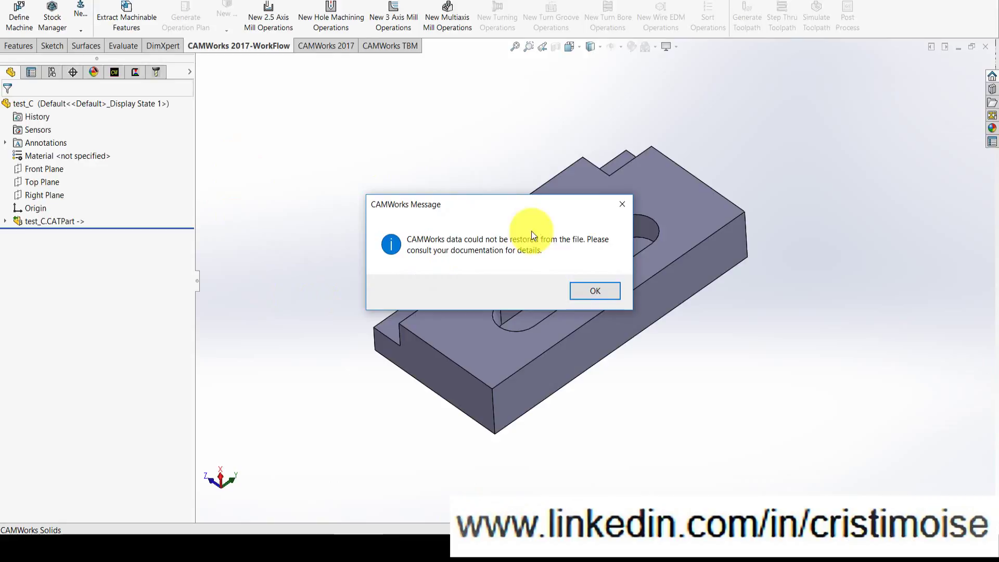
{"action": "left_click", "coordinate": [587, 292]}
{"action": "left_click", "coordinate": [134, 72]}
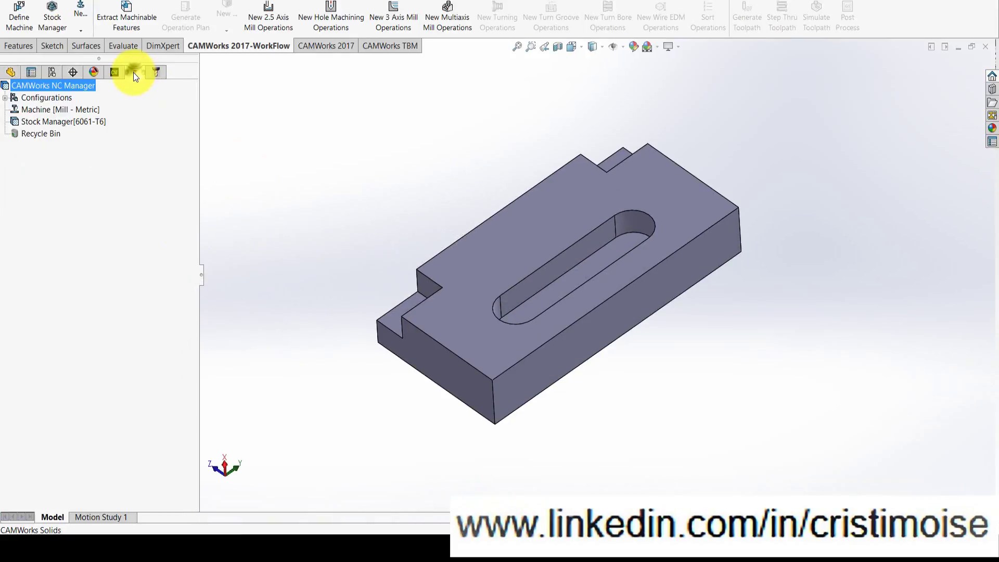
{"action": "left_click", "coordinate": [324, 47]}
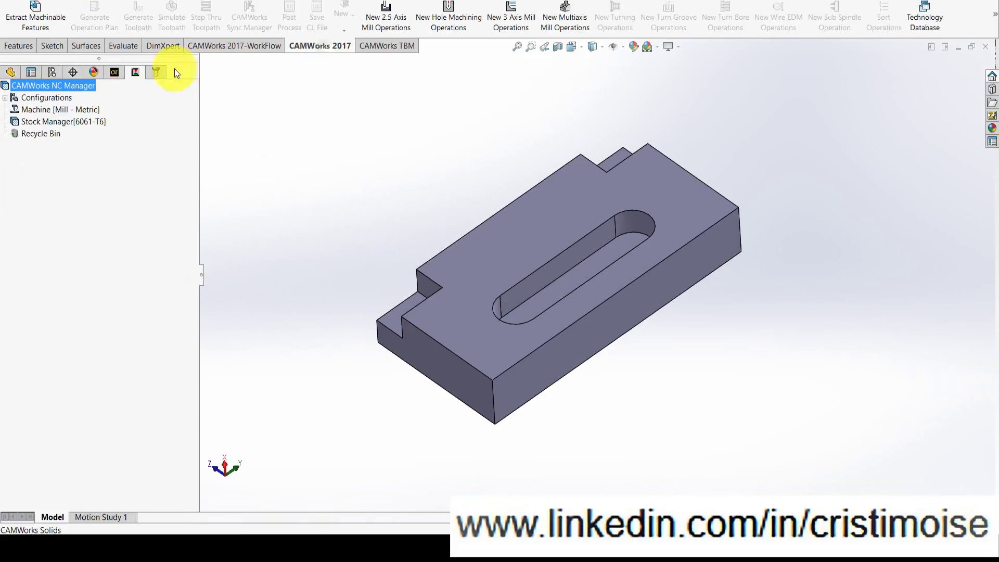
Step: Extract machinable features, generate the operation plan and toolpaths, and run the cutting simulation
{"action": "left_click", "coordinate": [21, 17]}
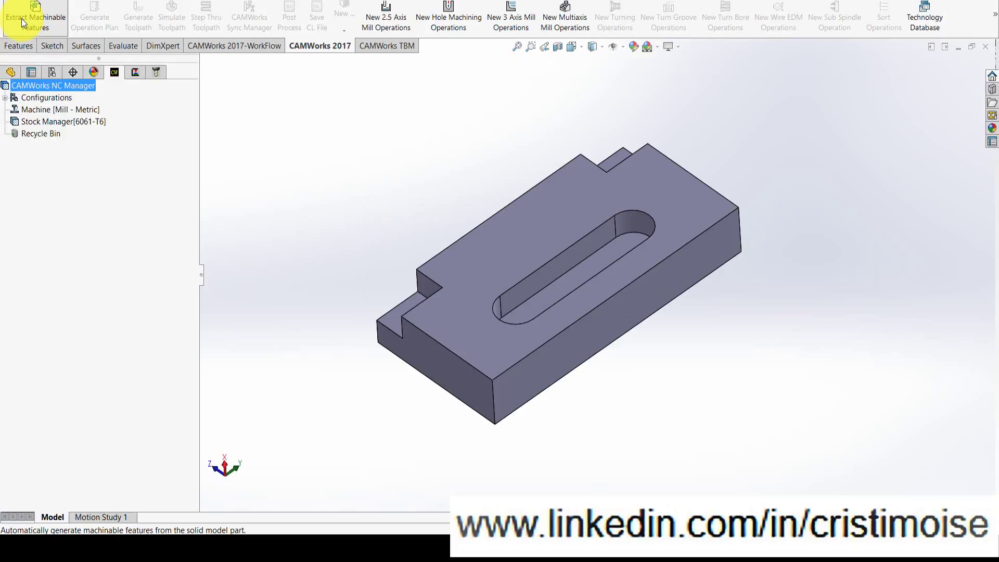
{"action": "left_click", "coordinate": [108, 20]}
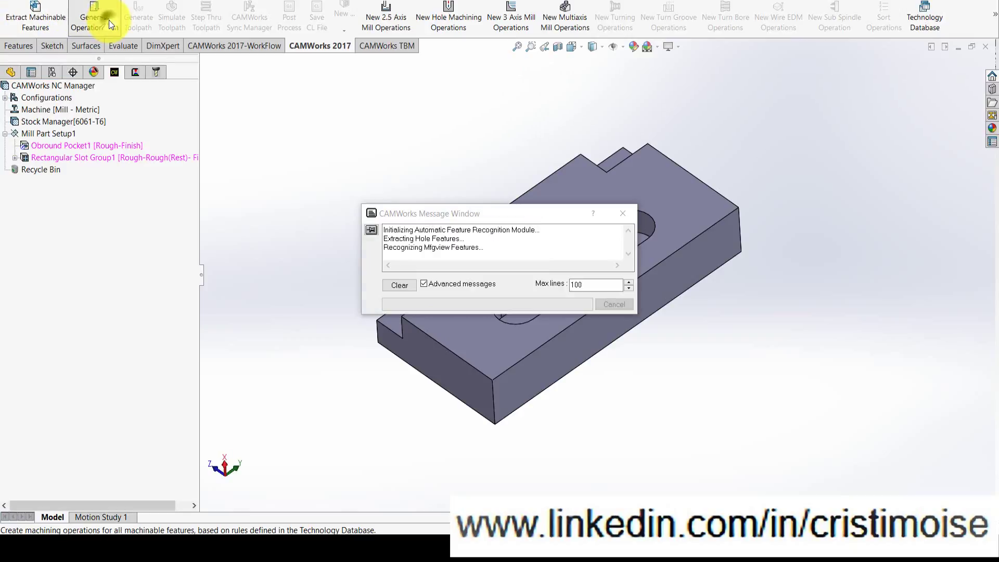
{"action": "left_click", "coordinate": [145, 14]}
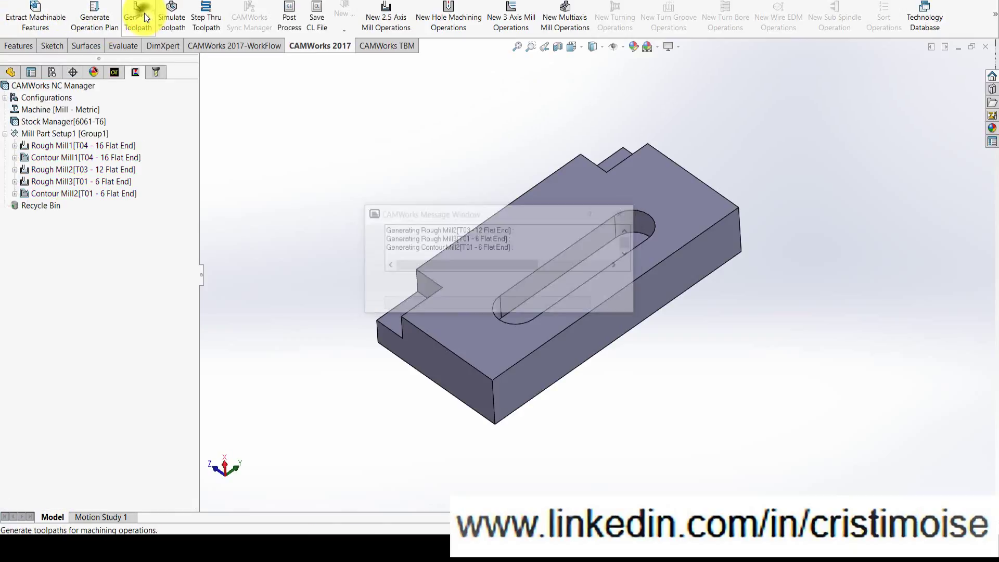
{"action": "left_click", "coordinate": [172, 15]}
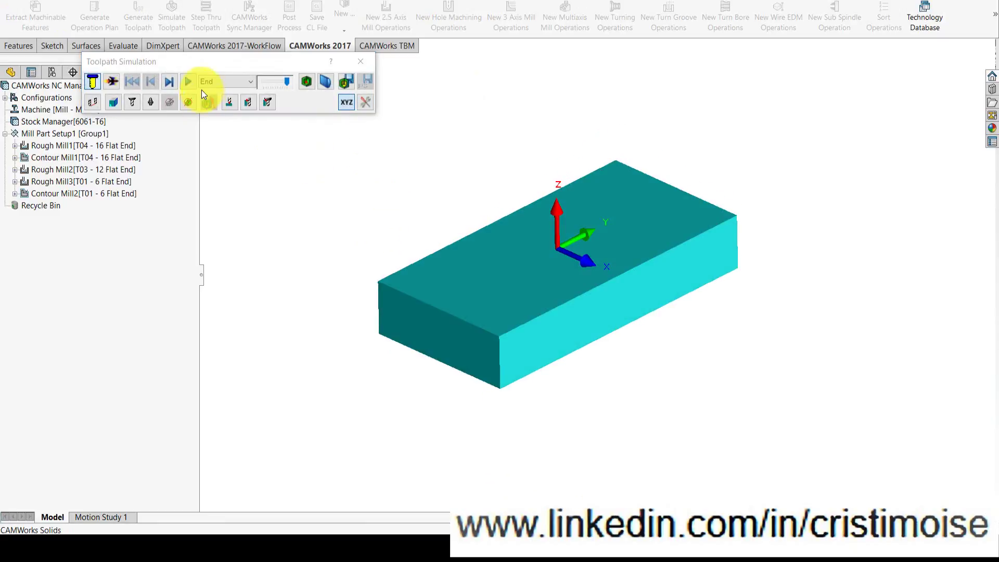
{"action": "left_click", "coordinate": [189, 81]}
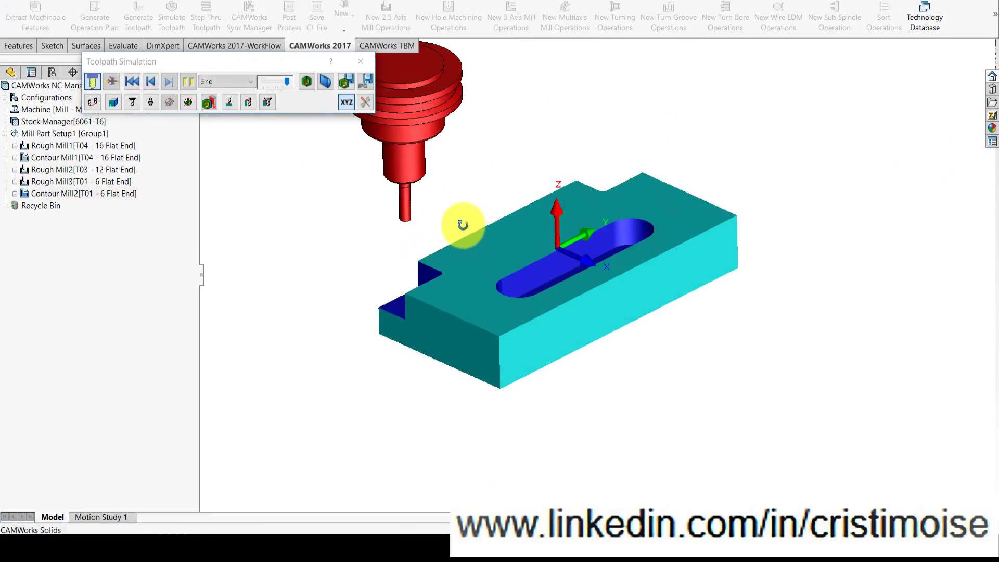
{"action": "left_click", "coordinate": [361, 61]}
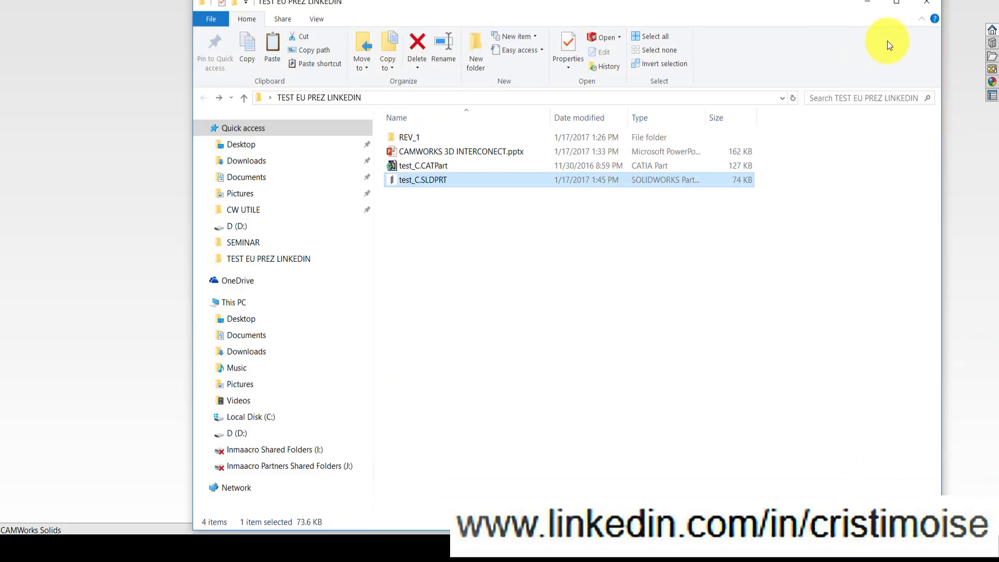
Step: Copy test_C.CATPart from REV_1 into TEST EU PREZ LINKEDIN, replacing the older file
{"action": "double_click", "coordinate": [895, 9]}
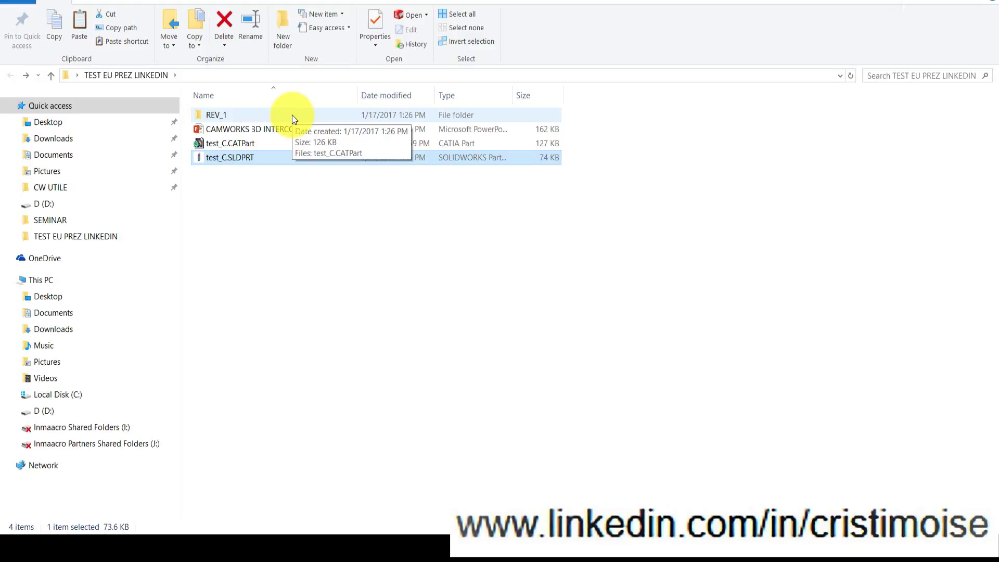
{"action": "double_click", "coordinate": [292, 115]}
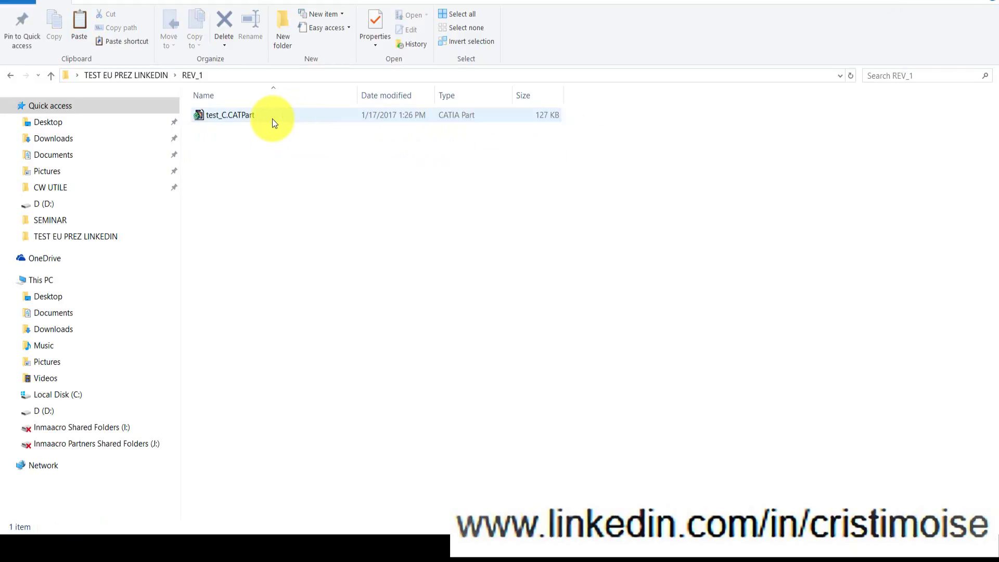
{"action": "left_click", "coordinate": [273, 117]}
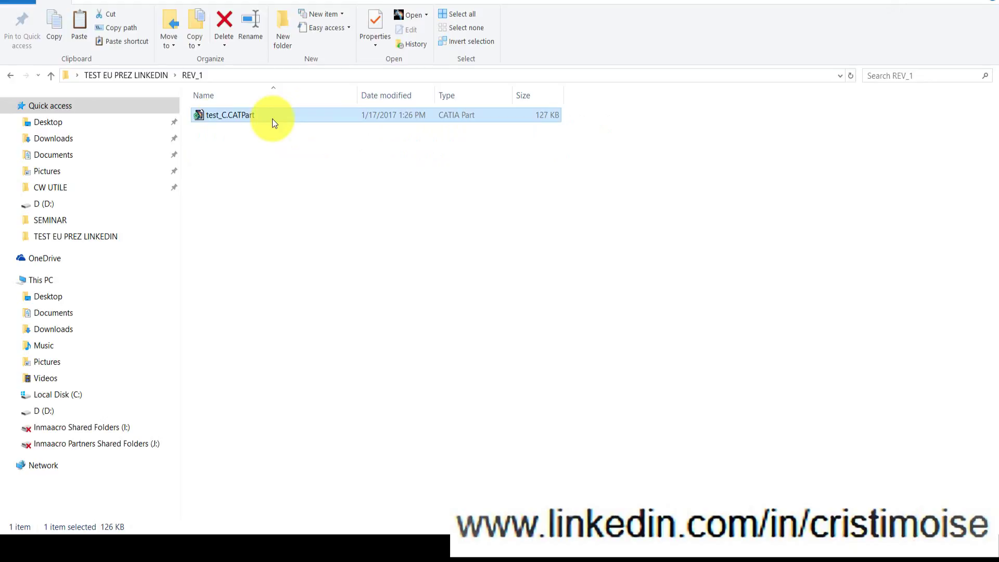
{"action": "left_click", "coordinate": [11, 75]}
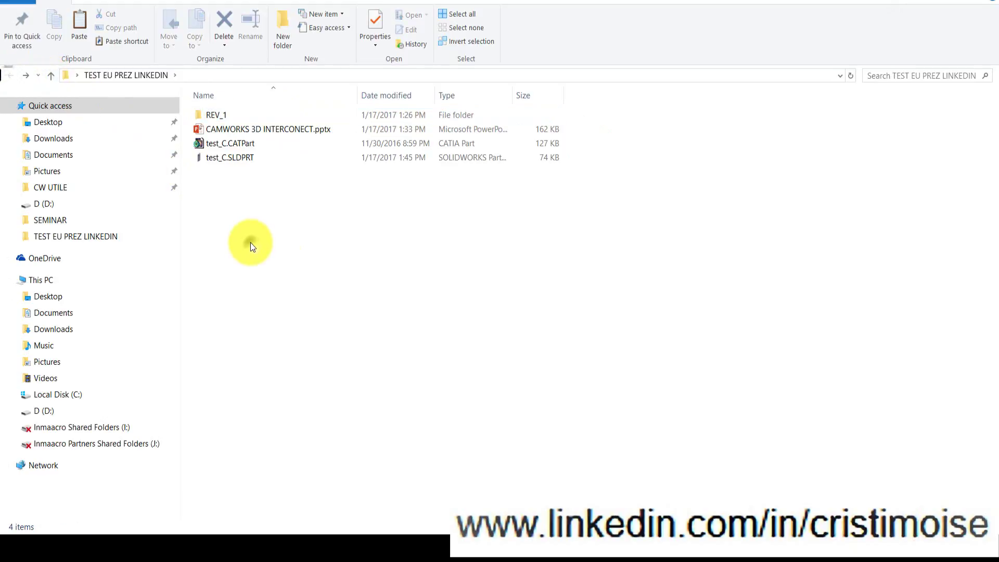
{"action": "key", "text": "ctrl+v"}
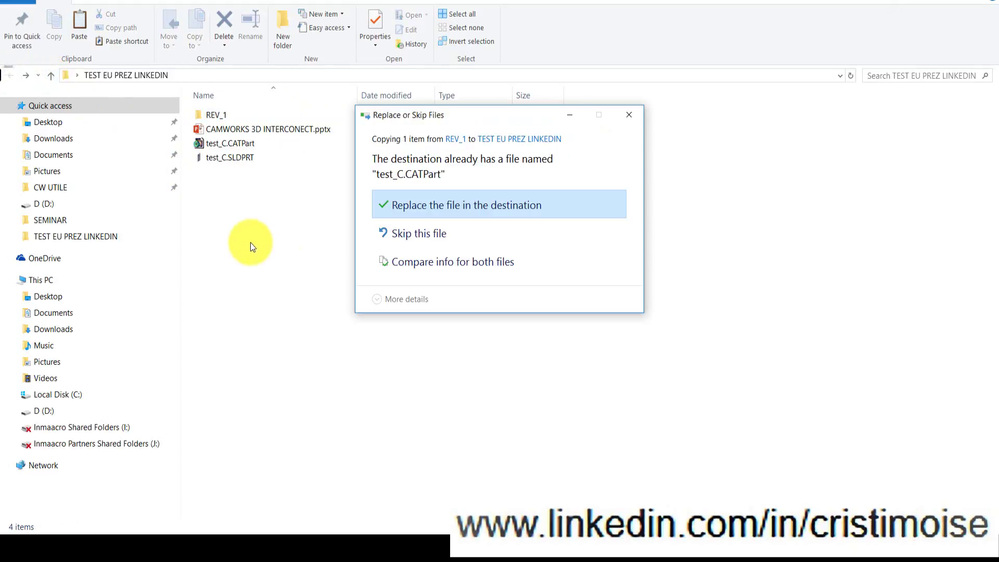
{"action": "left_click", "coordinate": [480, 214]}
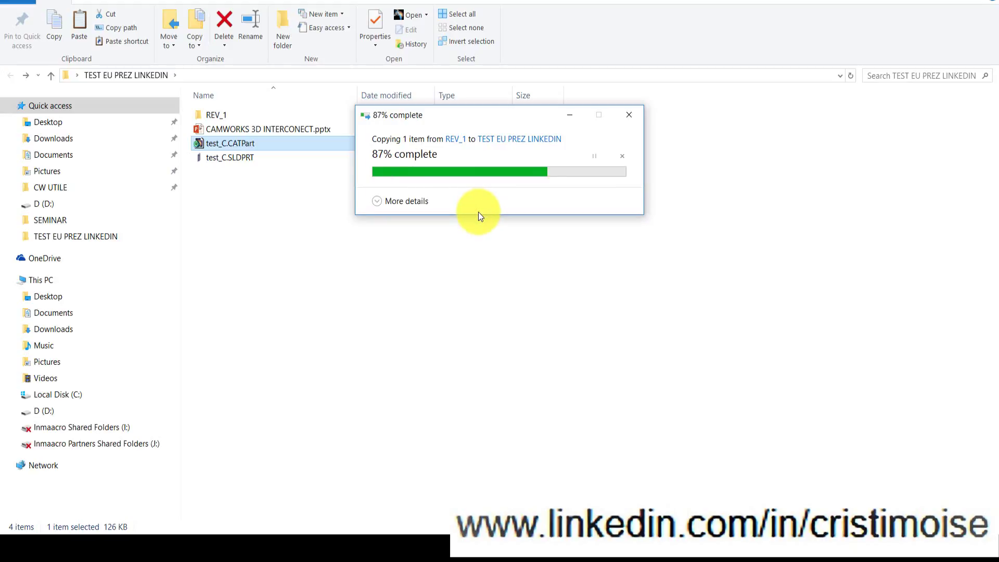
{"action": "left_click", "coordinate": [478, 213]}
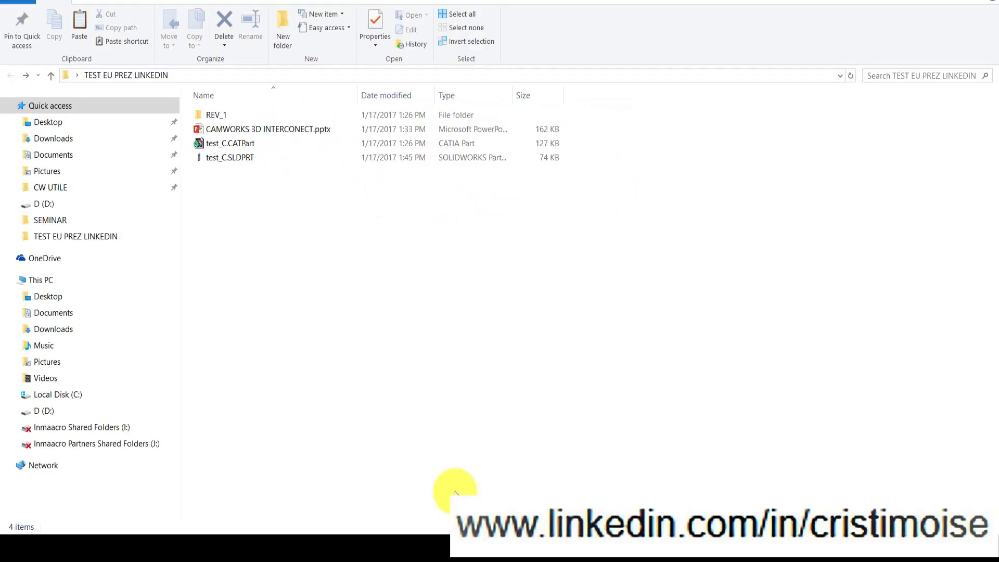
Step: Open CAMWORKS 3D INTERCONECT.pptx in PowerPoint, then switch back to CAMWorks Solids
{"action": "left_click", "coordinate": [260, 129]}
{"action": "double_click", "coordinate": [260, 129]}
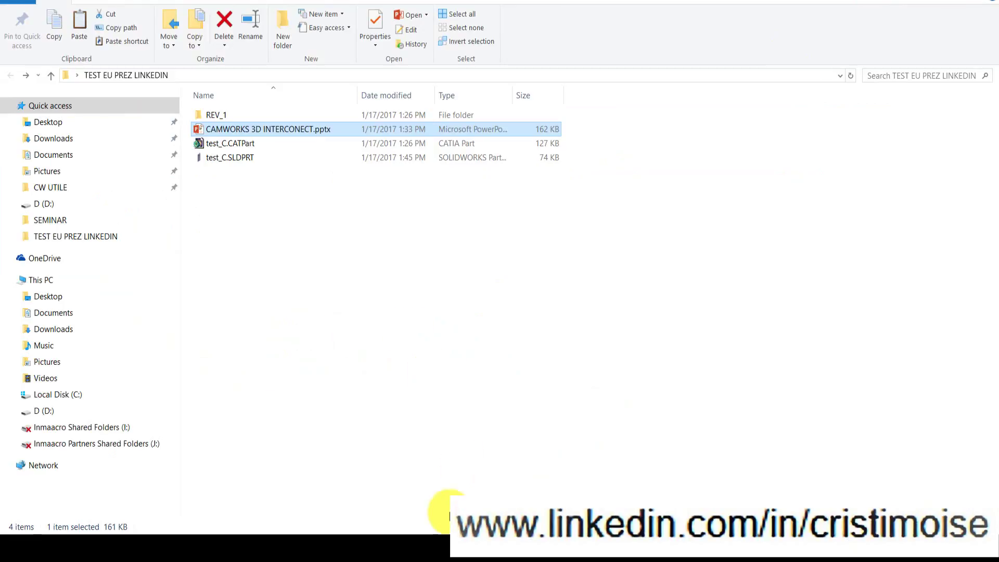
{"action": "left_click", "coordinate": [220, 162]}
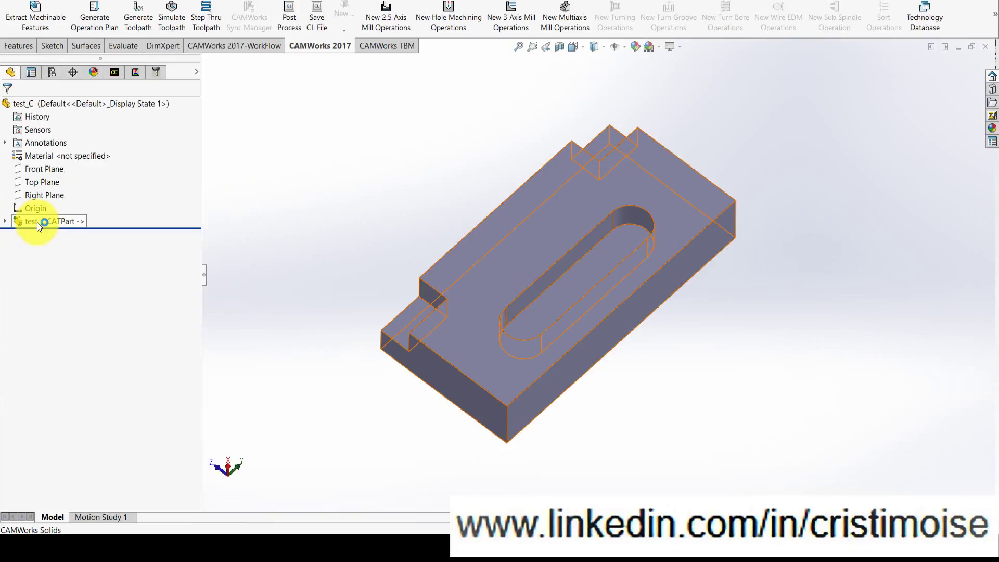
Step: Run Update Model on the linked test_C.CATPart feature and inspect the revised REV_1 geometry
{"action": "right_click", "coordinate": [36, 222]}
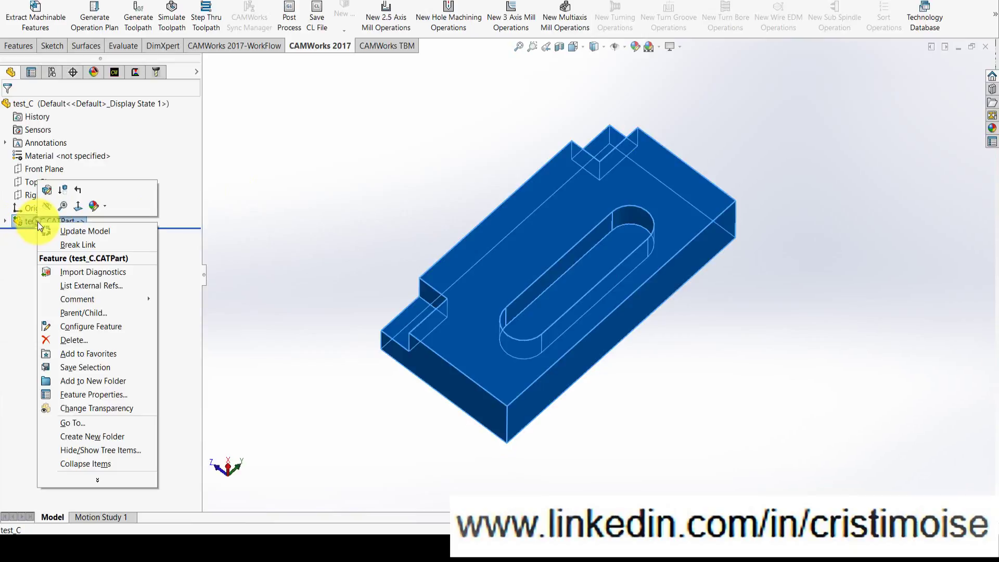
{"action": "left_click", "coordinate": [68, 231]}
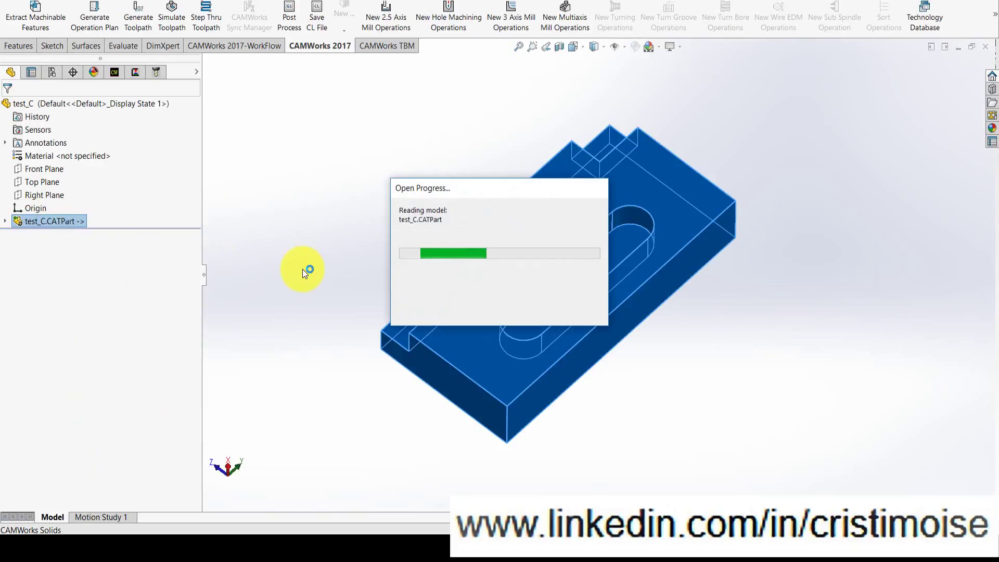
{"action": "middle_click_drag", "start_coordinate": [420, 297], "coordinate": [482, 250]}
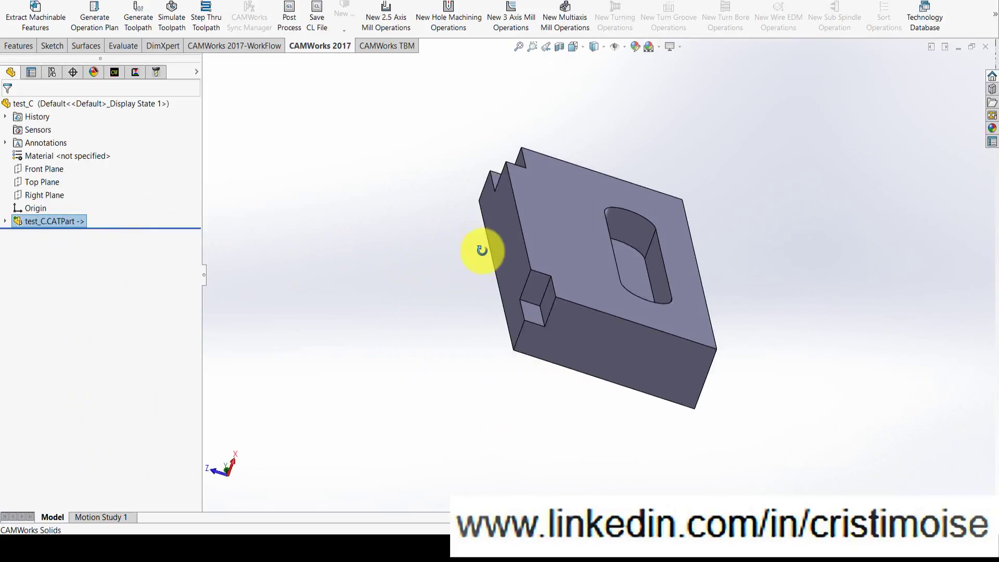
{"action": "scroll", "coordinate": [555, 291], "scroll_direction": "down", "scroll_amount": 5}
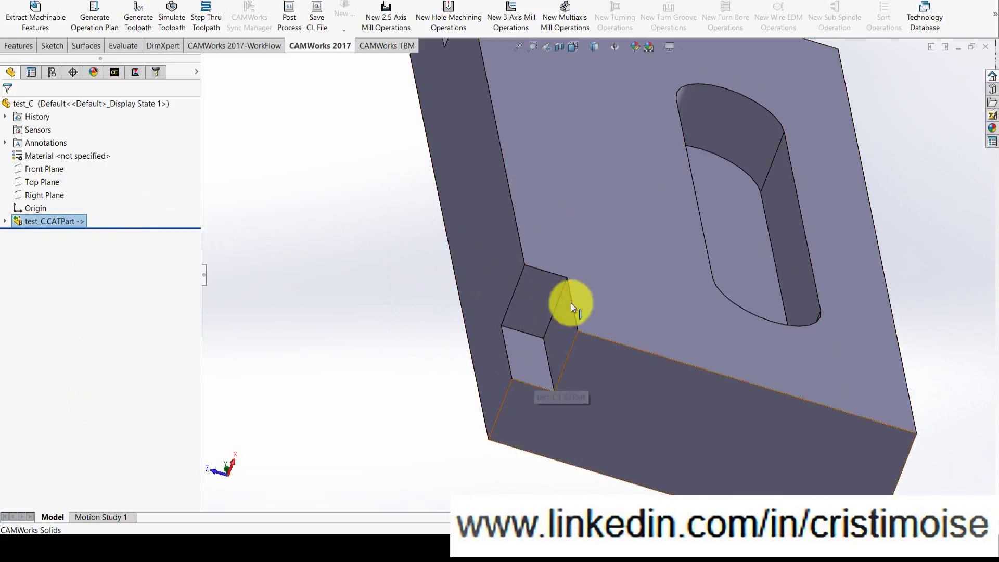
{"action": "scroll", "coordinate": [504, 378], "scroll_direction": "up", "scroll_amount": 4}
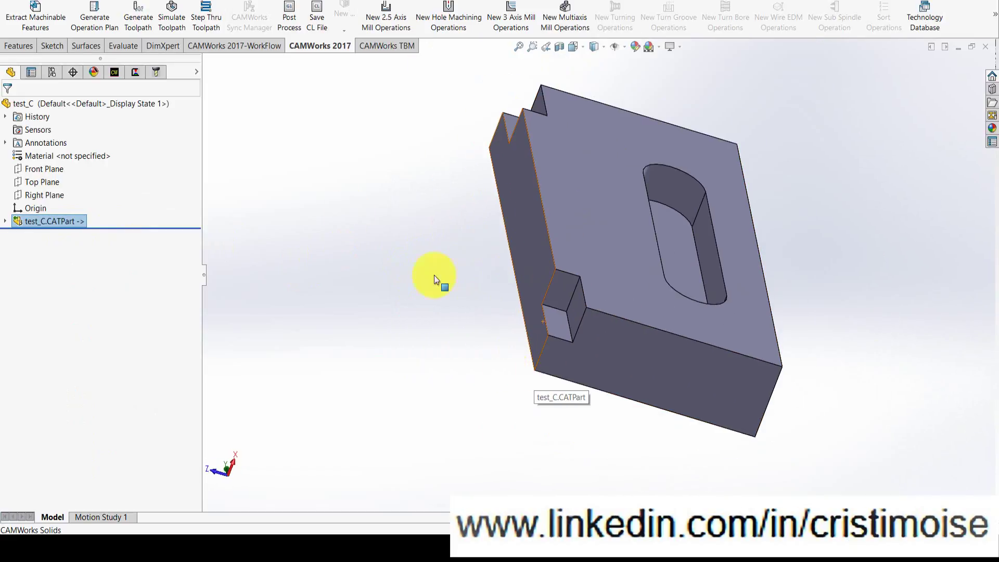
Step: Rebuild the CAMWorks NC Manager data for the revised part
{"action": "left_click", "coordinate": [120, 76]}
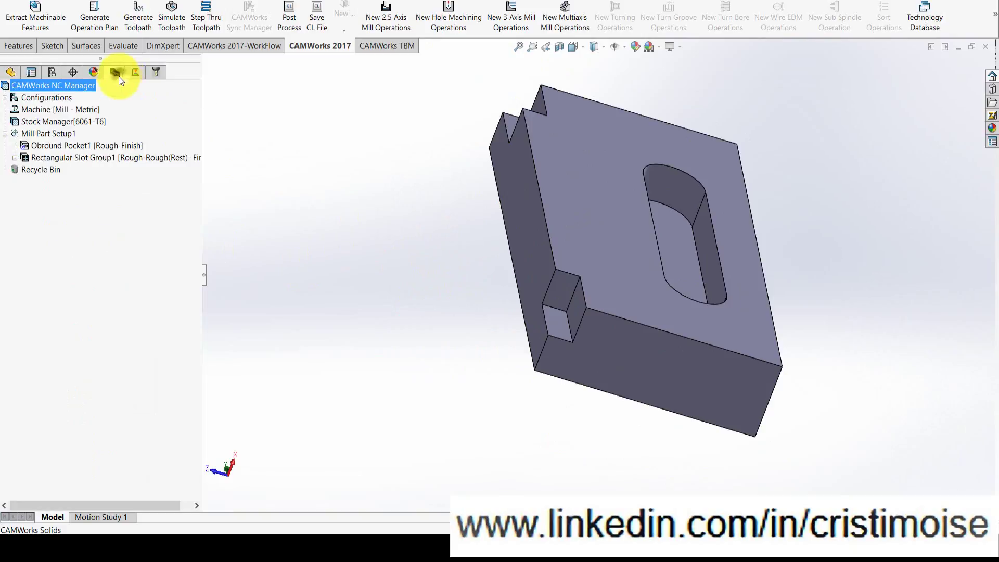
{"action": "right_click", "coordinate": [45, 84]}
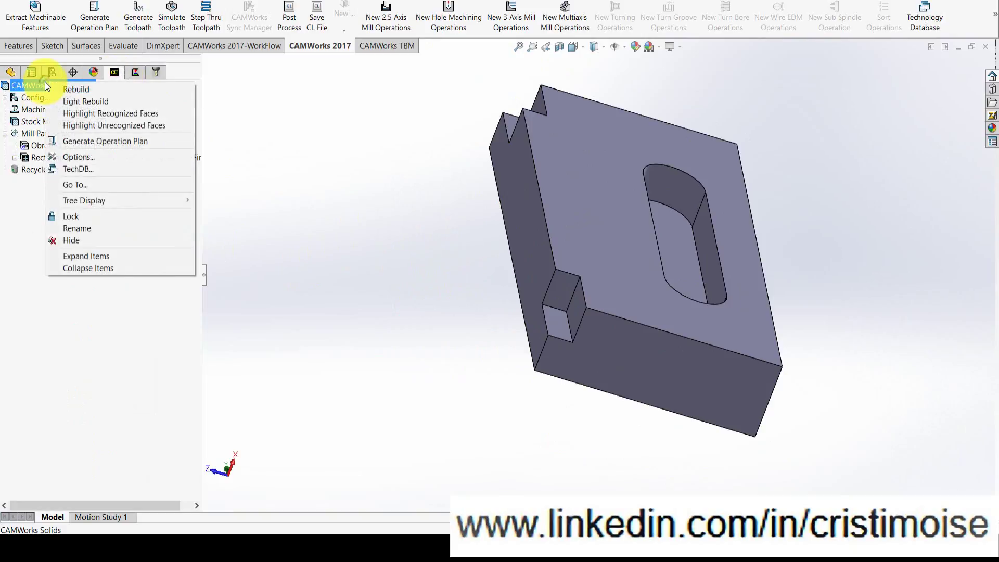
{"action": "left_click", "coordinate": [72, 90]}
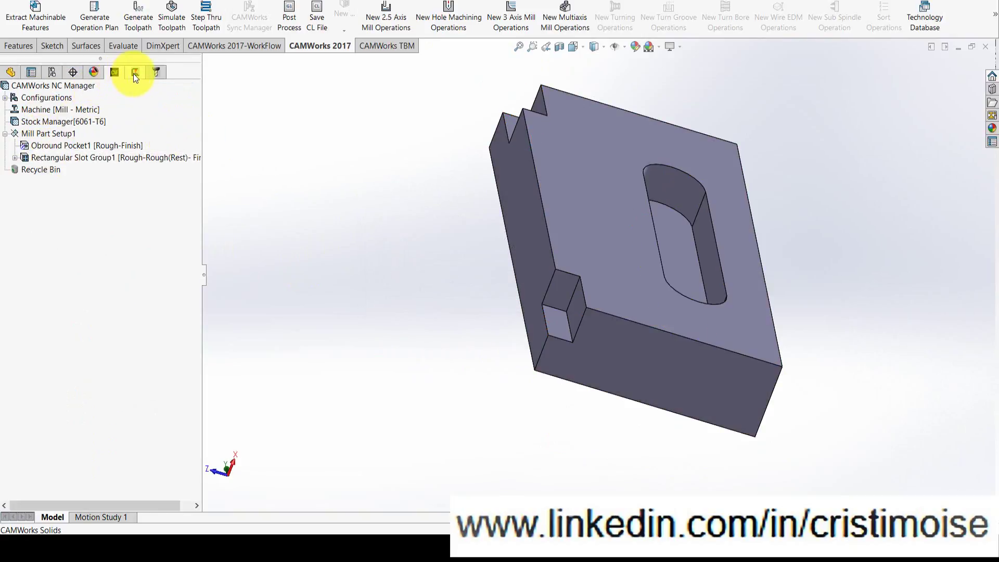
Step: Simulate the new toolpaths and orbit to inspect the machined slot and notch
{"action": "left_click", "coordinate": [135, 72]}
{"action": "left_click", "coordinate": [171, 15]}
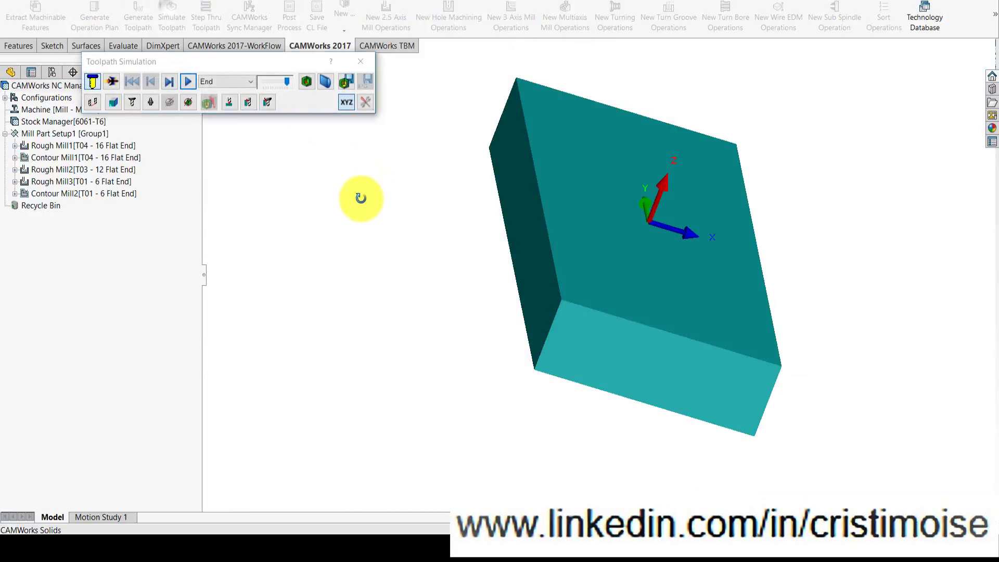
{"action": "left_click", "coordinate": [188, 81]}
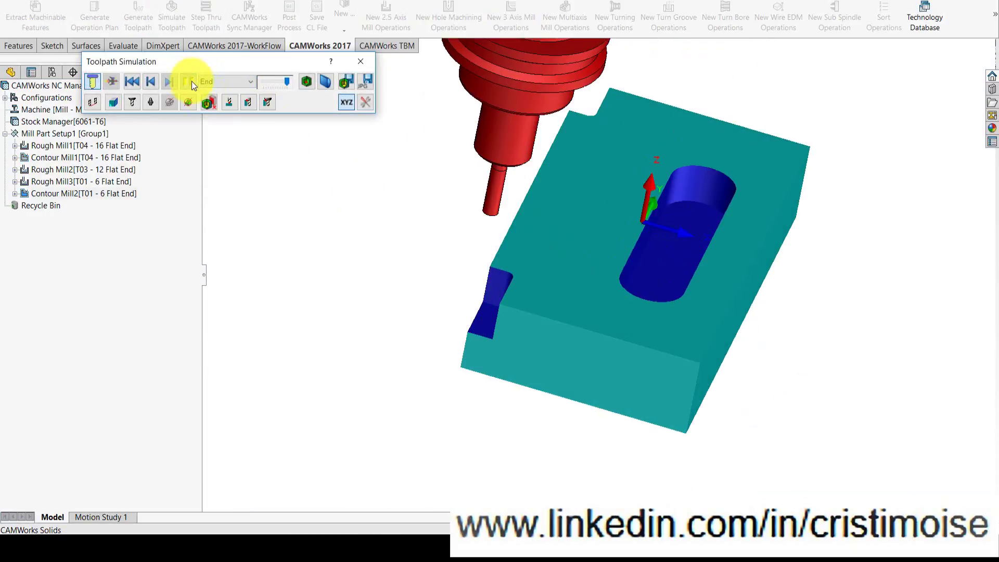
{"action": "middle_click_drag", "start_coordinate": [323, 188], "coordinate": [310, 238]}
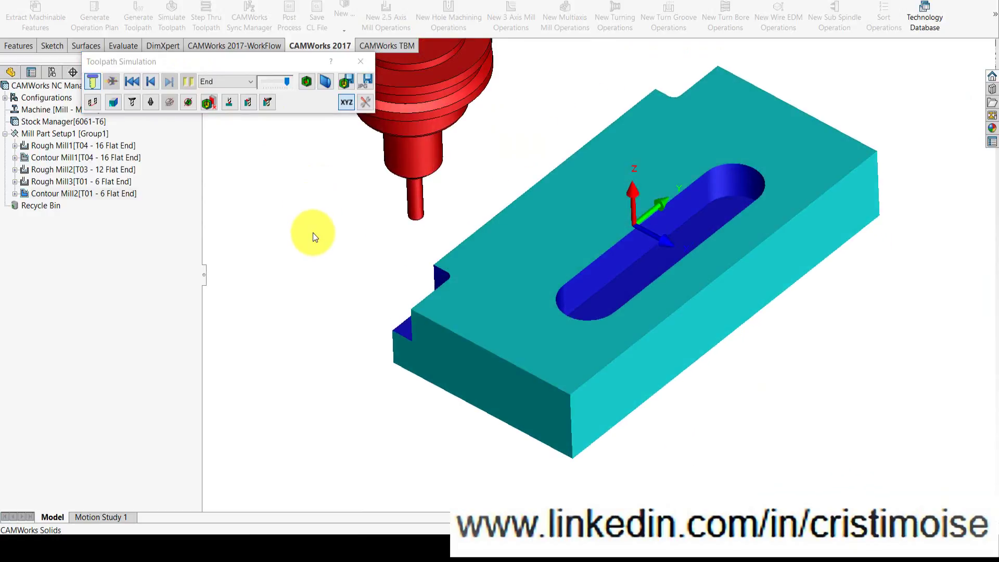
{"action": "middle_click_drag", "start_coordinate": [501, 305], "coordinate": [489, 340]}
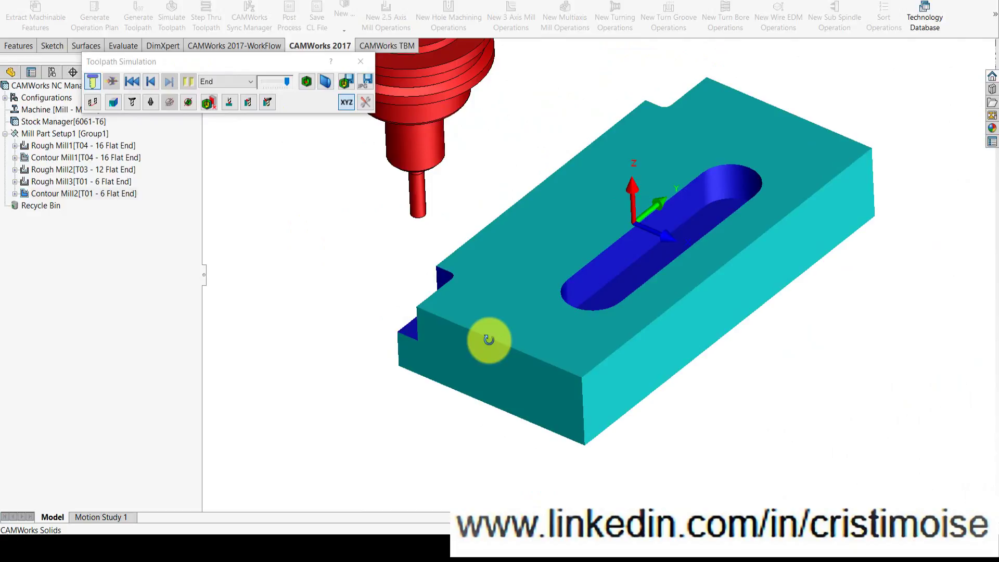
{"action": "middle_click_drag", "start_coordinate": [472, 378], "coordinate": [473, 308]}
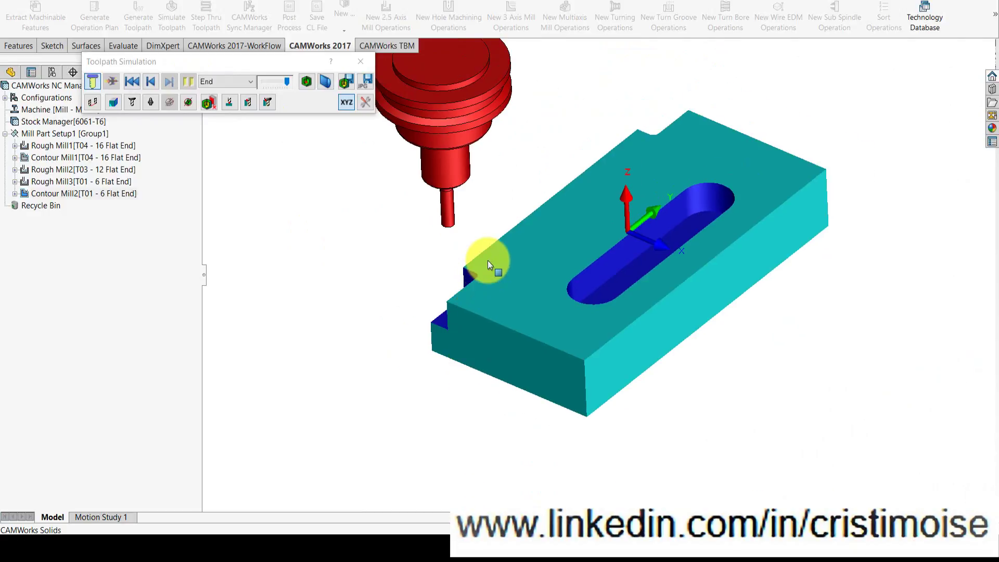
{"action": "middle_click_drag", "start_coordinate": [488, 264], "coordinate": [504, 296]}
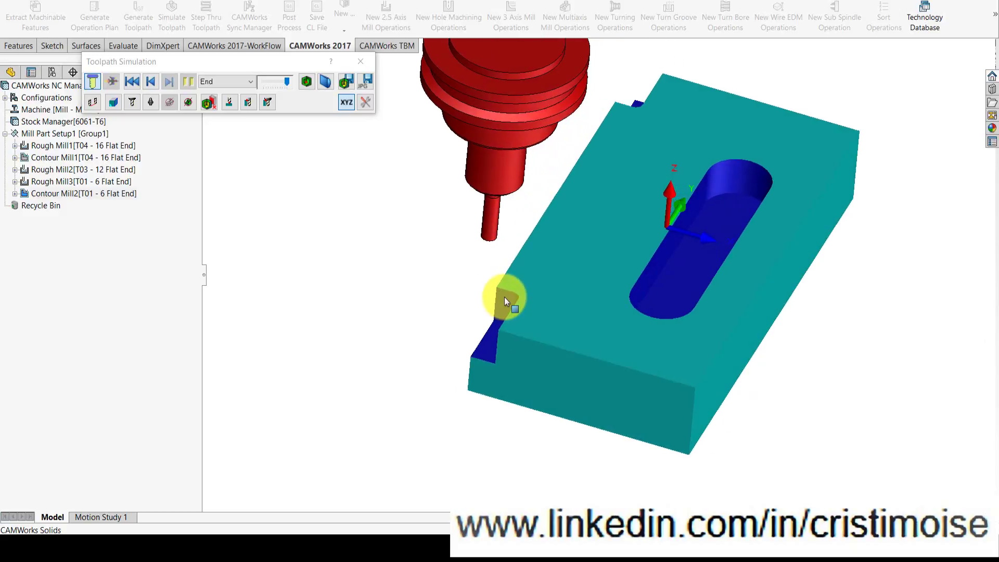